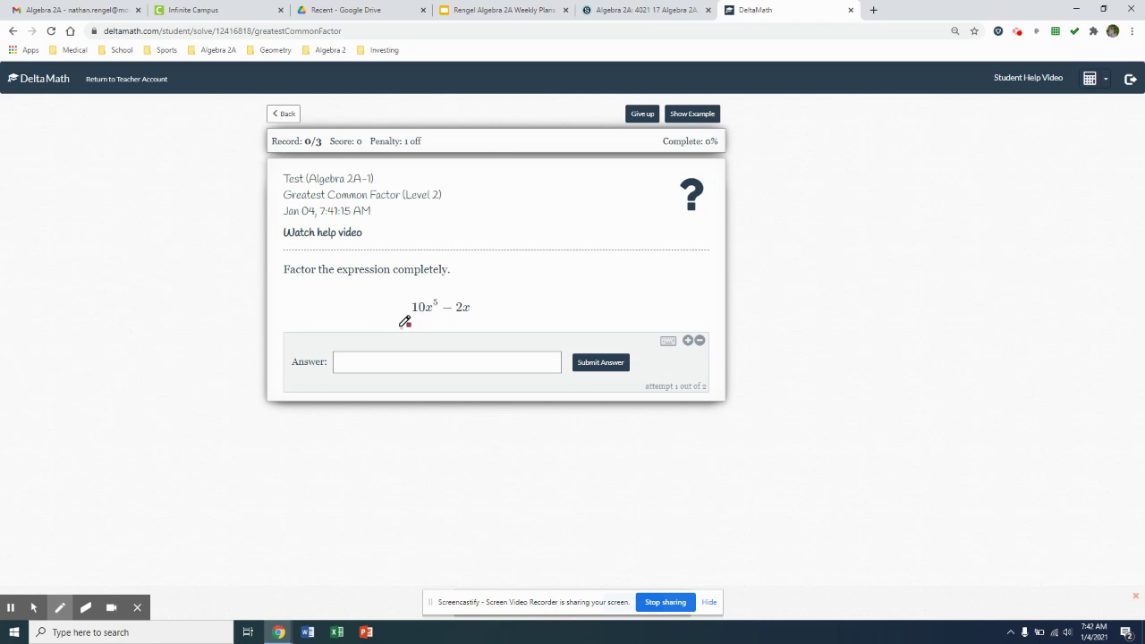
# Handwrite 2x under each term of 10x⁵ − 2x and write 2x(5x⁴ − 1) beside it.
pyautogui.moveTo(411, 313)
pyautogui.mouseDown()
pyautogui.moveTo(438, 310)
pyautogui.moveTo(423, 337)
pyautogui.moveTo(474, 318)
pyautogui.moveTo(463, 332)
pyautogui.moveTo(473, 333)
pyautogui.mouseUp()
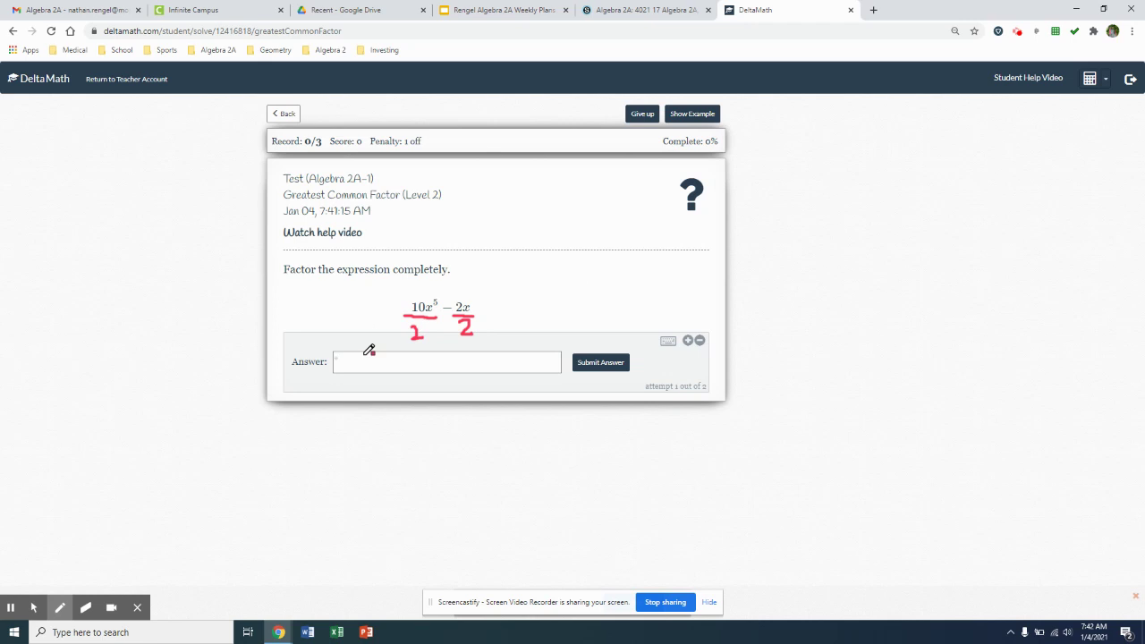
pyautogui.moveTo(440, 324)
pyautogui.mouseDown()
pyautogui.moveTo(423, 338)
pyautogui.moveTo(484, 329)
pyautogui.moveTo(475, 334)
pyautogui.mouseUp()
pyautogui.moveTo(542, 284)
pyautogui.mouseDown()
pyautogui.moveTo(556, 285)
pyautogui.moveTo(548, 302)
pyautogui.moveTo(589, 302)
pyautogui.moveTo(578, 302)
pyautogui.mouseUp()
pyautogui.click(577, 289)
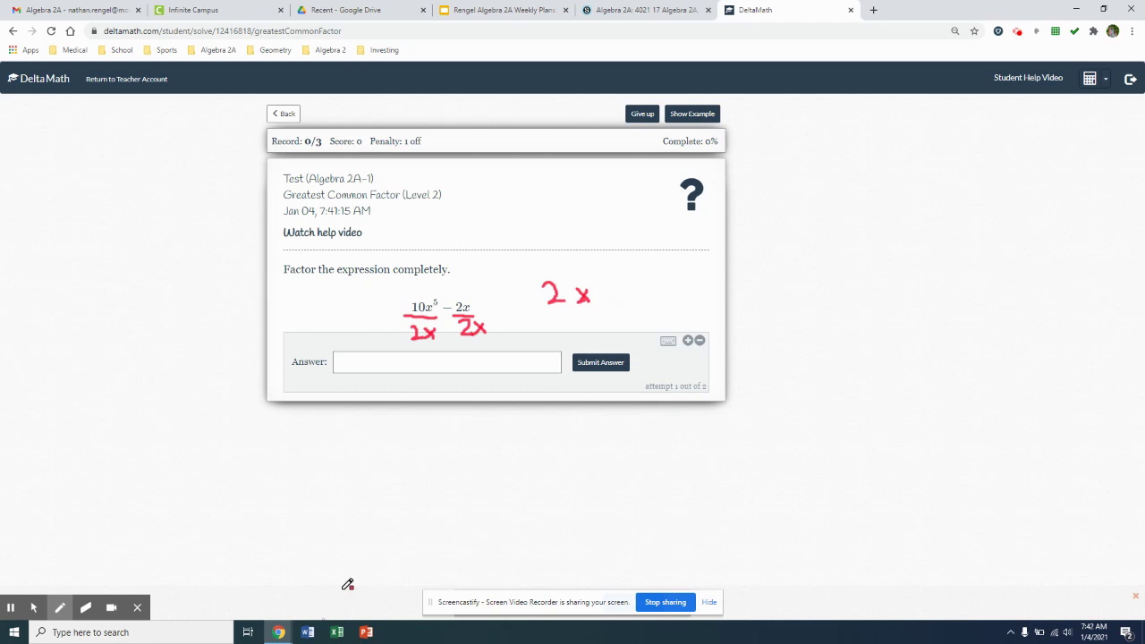
pyautogui.moveTo(608, 272); pyautogui.dragTo(600, 305)
pyautogui.moveTo(608, 287)
pyautogui.mouseDown()
pyautogui.moveTo(607, 307)
pyautogui.moveTo(617, 285)
pyautogui.moveTo(629, 305)
pyautogui.moveTo(647, 287)
pyautogui.mouseUp()
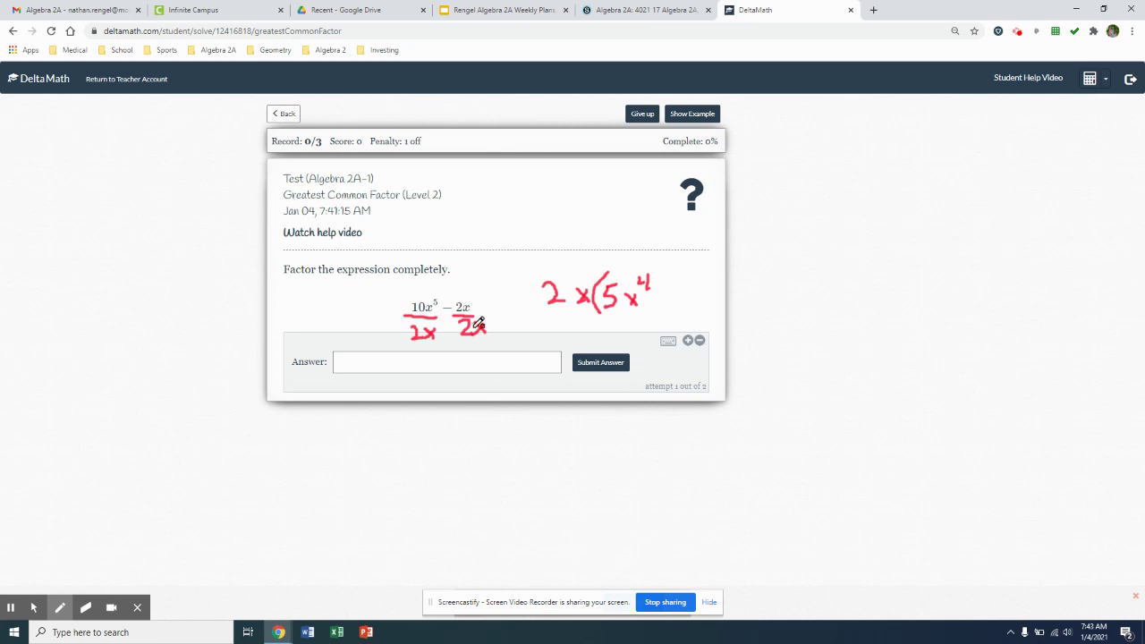
pyautogui.moveTo(662, 294); pyautogui.dragTo(706, 313)
# Enter 2x(5x^4-1) as the answer, submit and confirm it, then go back to the assignment.
pyautogui.click(34, 609)
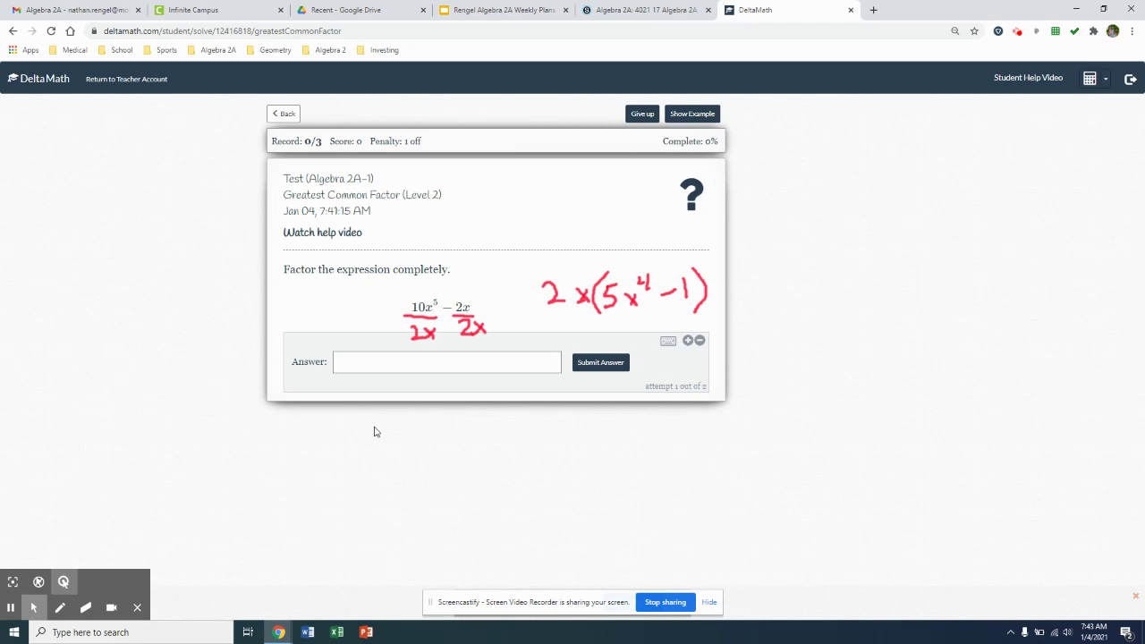
pyautogui.click(379, 361)
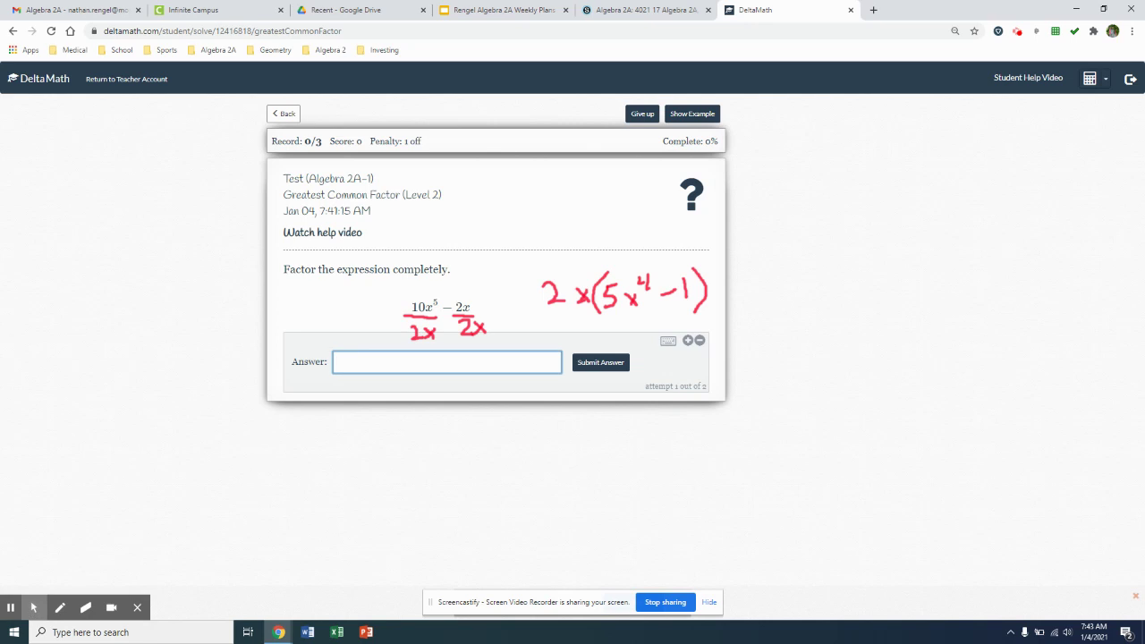
pyautogui.write('2x')
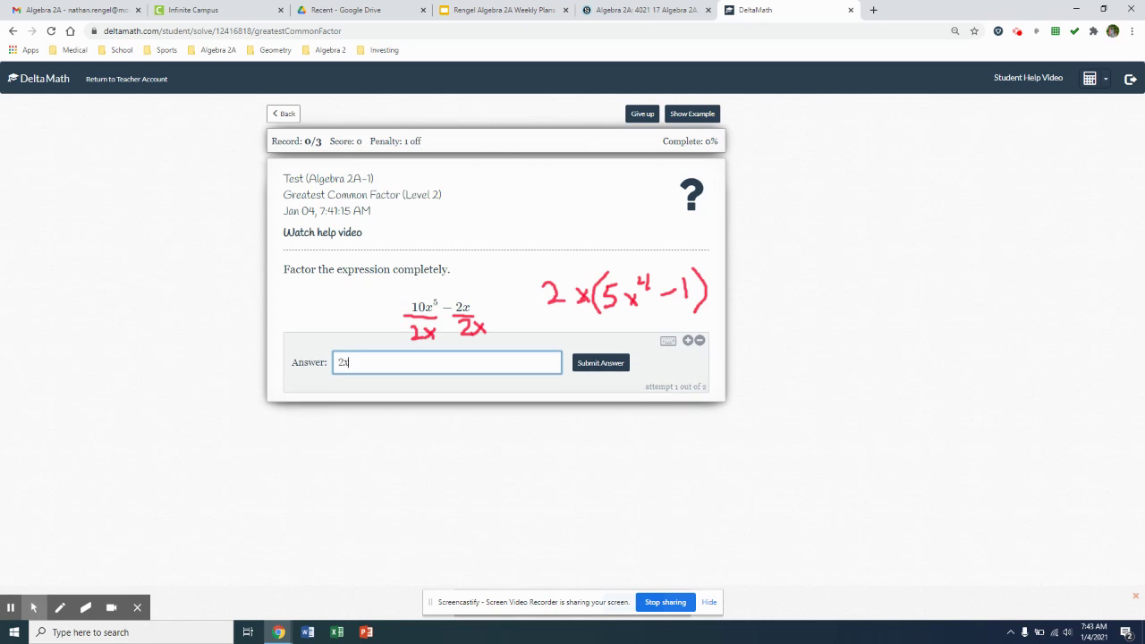
pyautogui.write('(')
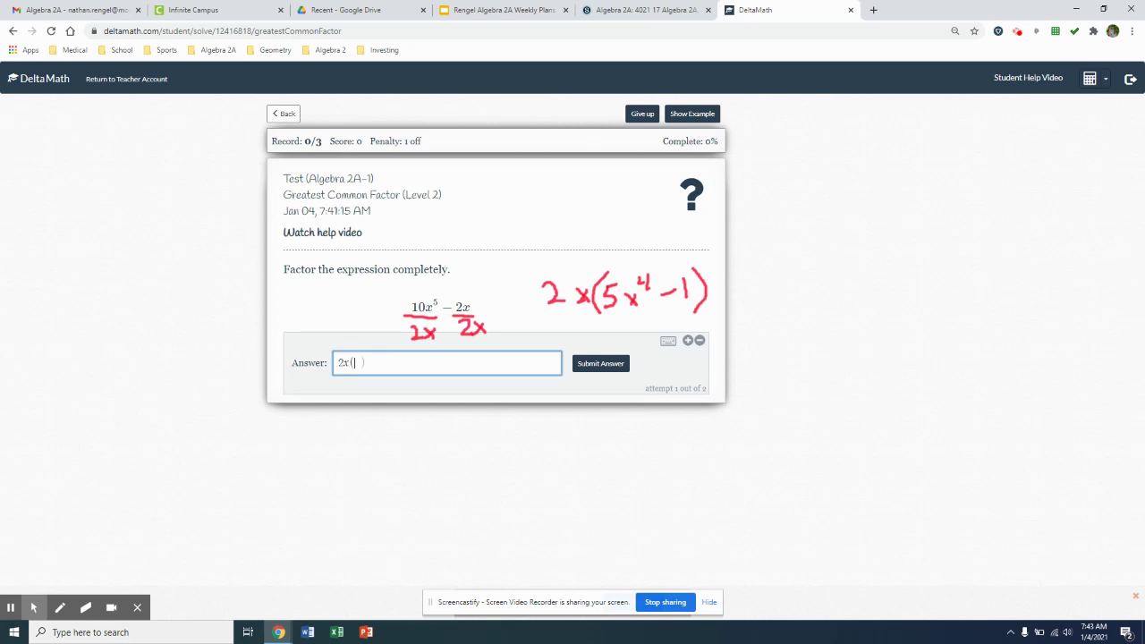
pyautogui.write('5x^4 − 1')
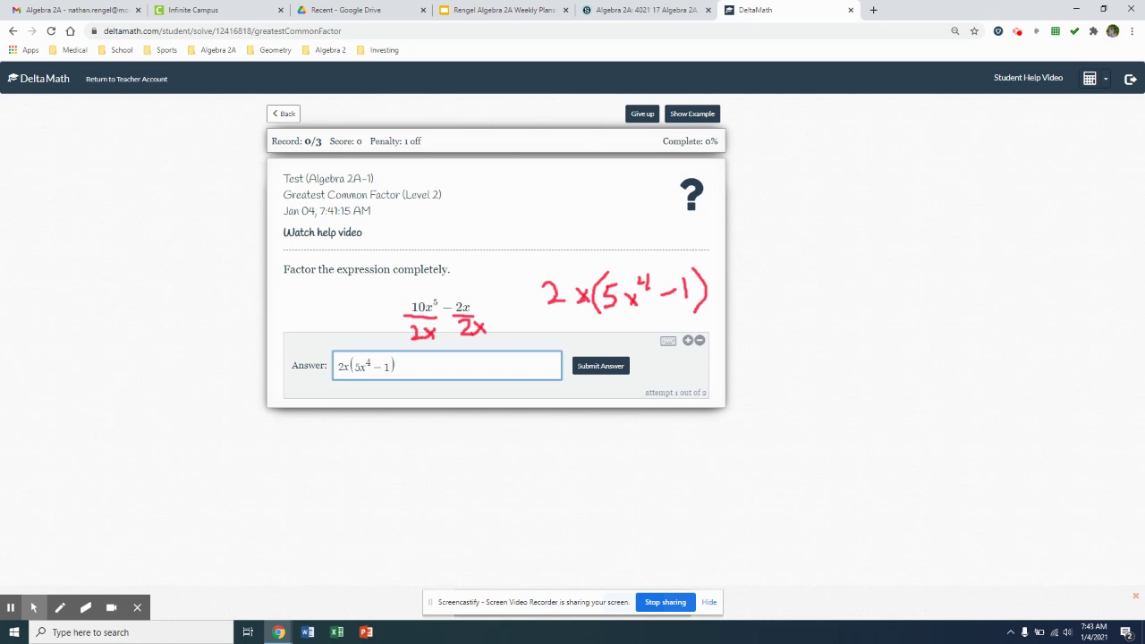
pyautogui.click(610, 368)
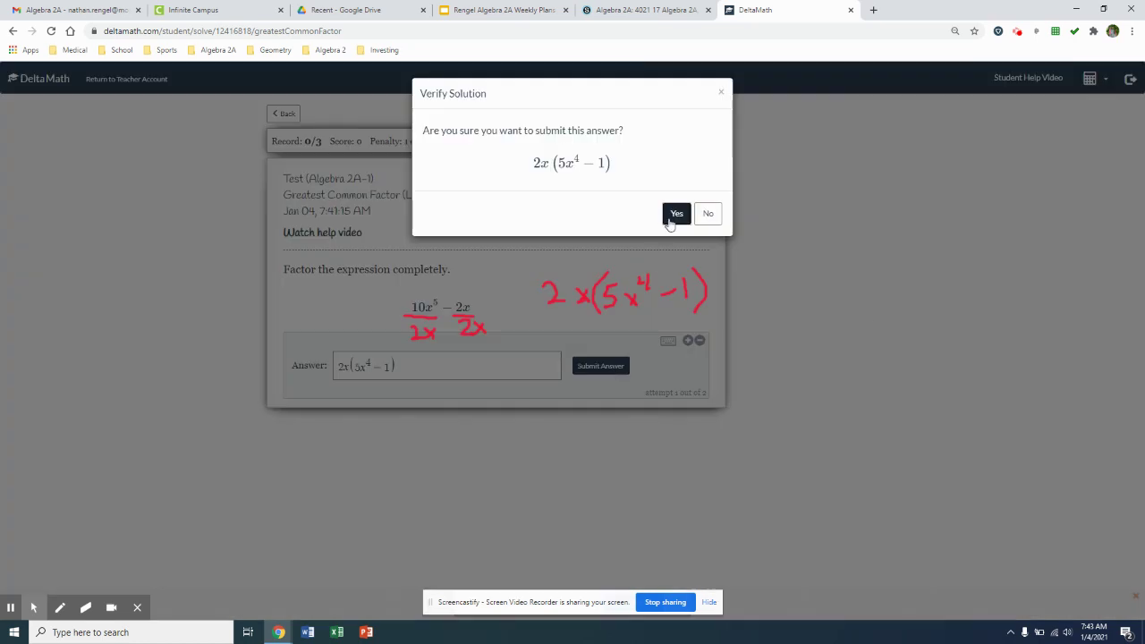
pyautogui.click(675, 214)
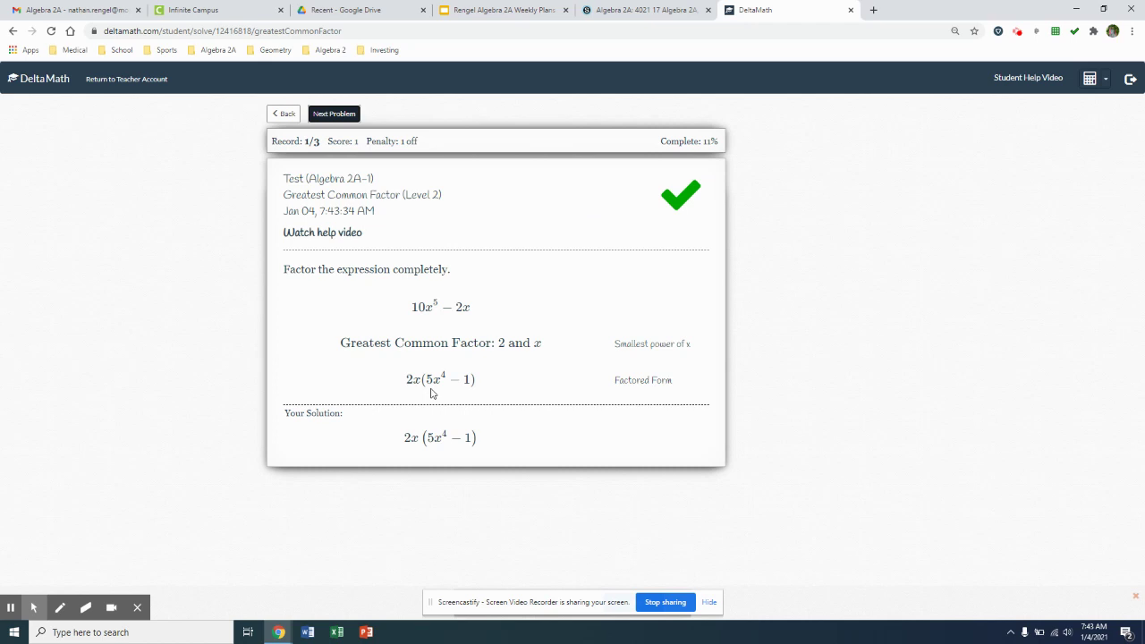
pyautogui.click(283, 118)
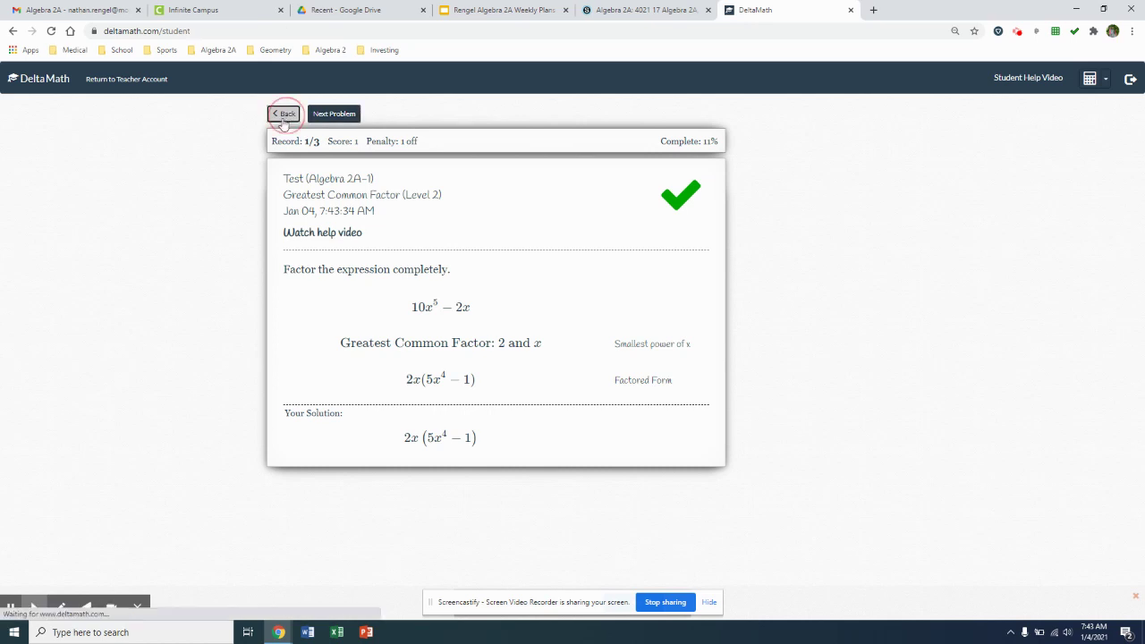
# Open the Factor Trinomials (a=1) problem and draw two pairs of parentheses beside x² + 18x + 80.
pyautogui.click(79, 197)
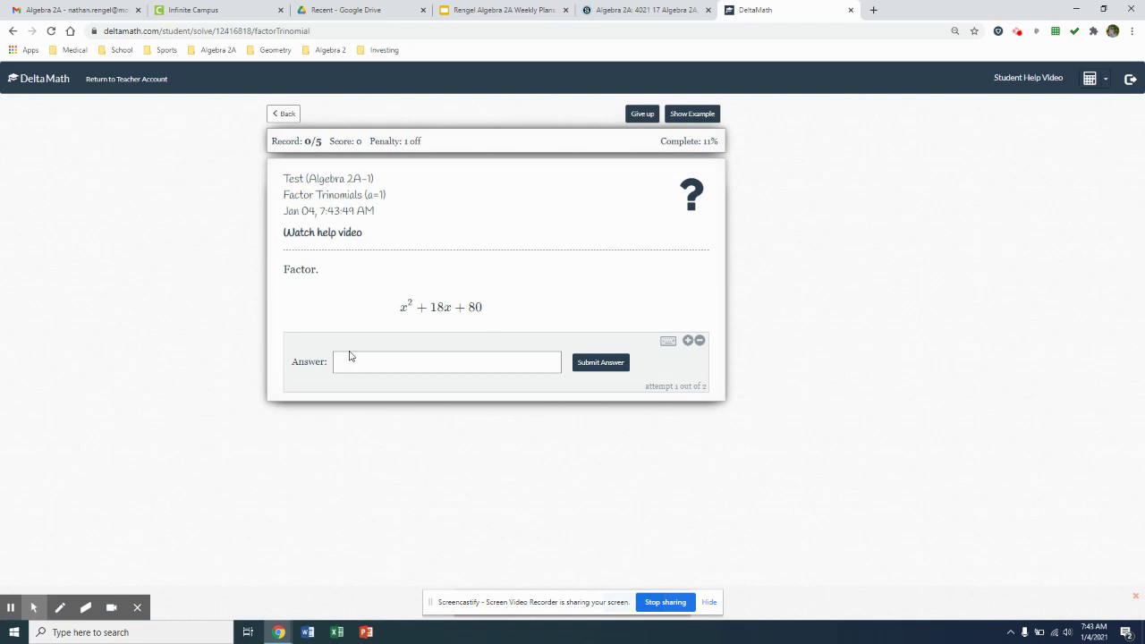
pyautogui.click(60, 608)
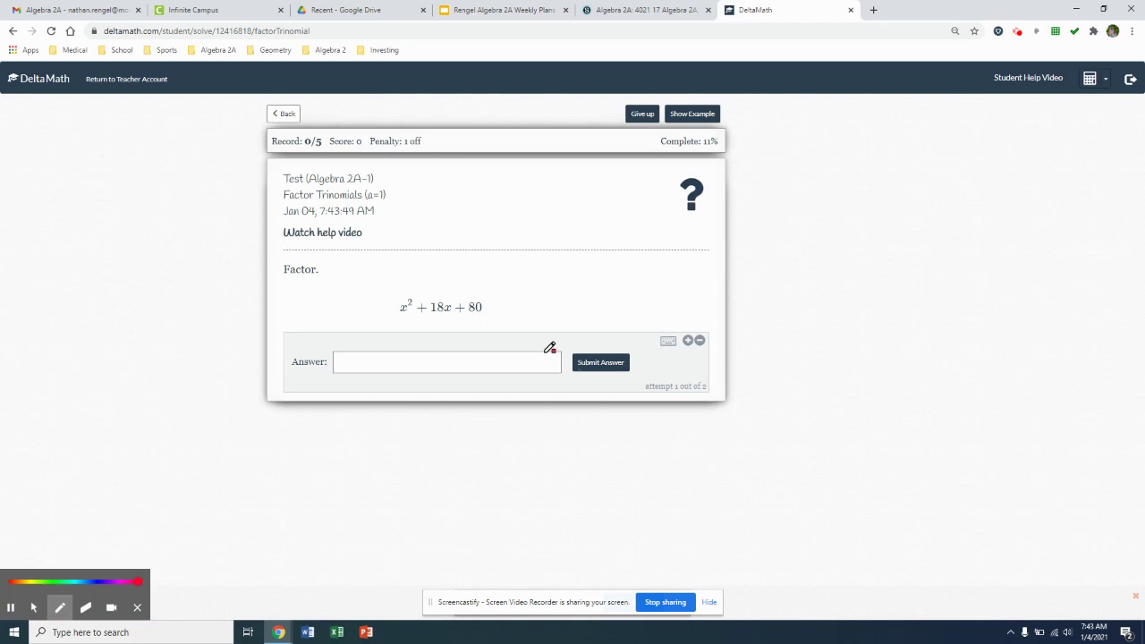
pyautogui.moveTo(542, 277); pyautogui.dragTo(536, 306)
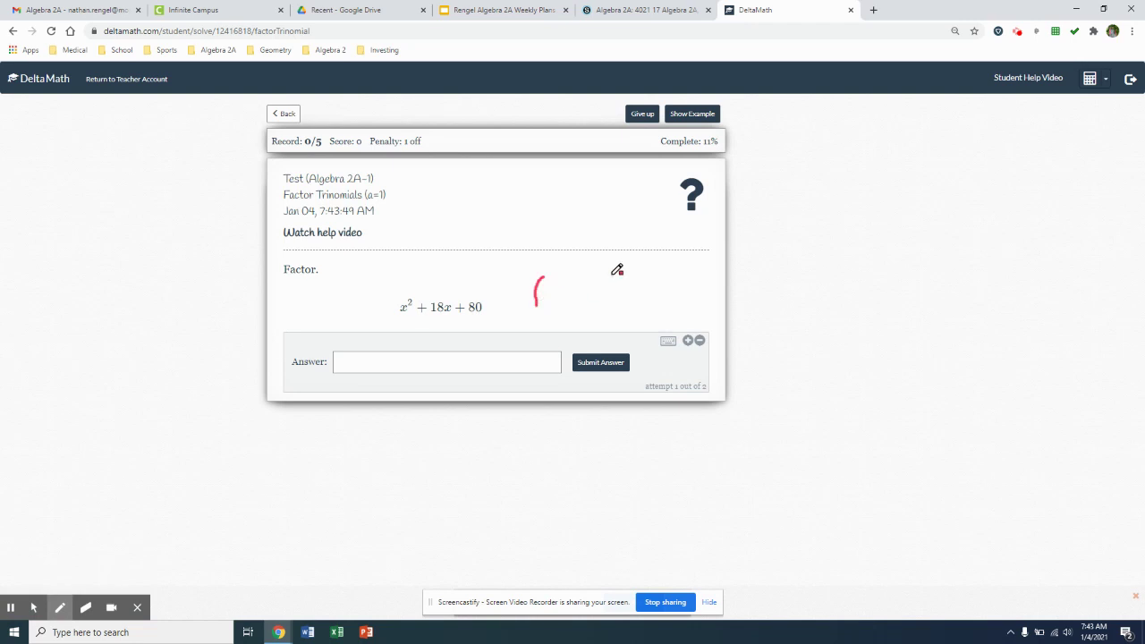
pyautogui.moveTo(614, 276)
pyautogui.mouseDown()
pyautogui.moveTo(622, 301)
pyautogui.moveTo(632, 274)
pyautogui.mouseUp()
pyautogui.moveTo(702, 268); pyautogui.dragTo(707, 298)
# Mark the leading coefficient and signs under the trinomial, then write x+8 in the first parentheses.
pyautogui.moveTo(399, 300); pyautogui.dragTo(396, 313)
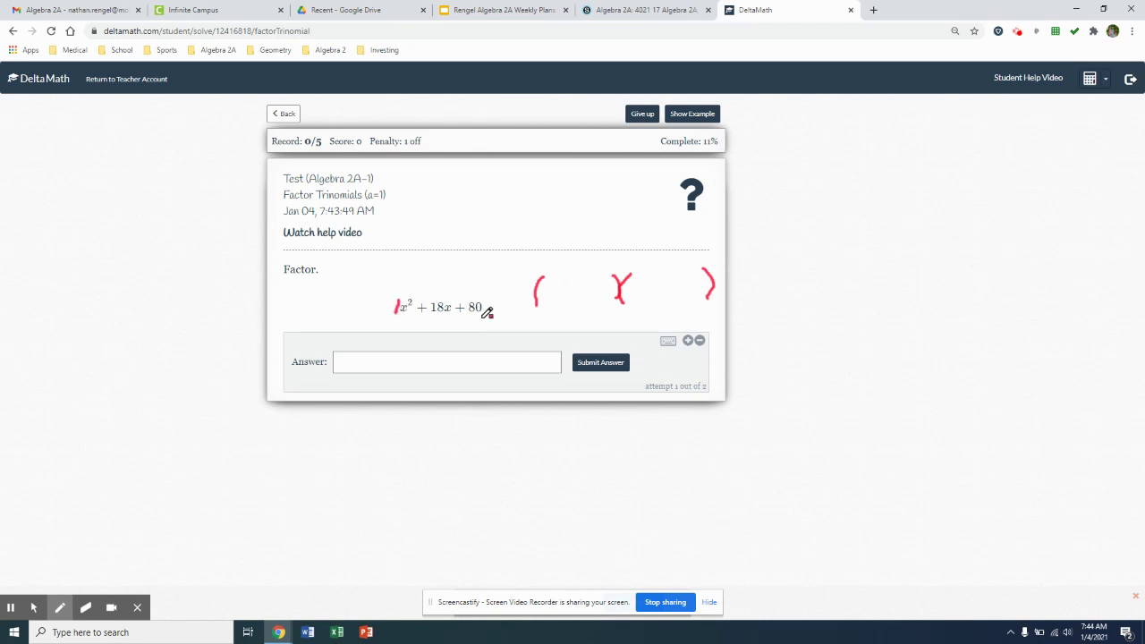
pyautogui.moveTo(476, 314)
pyautogui.mouseDown()
pyautogui.moveTo(474, 327)
pyautogui.moveTo(432, 331)
pyautogui.mouseUp()
pyautogui.click(484, 304)
pyautogui.moveTo(557, 268)
pyautogui.mouseDown()
pyautogui.moveTo(545, 303)
pyautogui.moveTo(594, 279)
pyautogui.moveTo(643, 296)
pyautogui.moveTo(632, 301)
pyautogui.moveTo(680, 293)
pyautogui.moveTo(690, 280)
pyautogui.mouseUp()
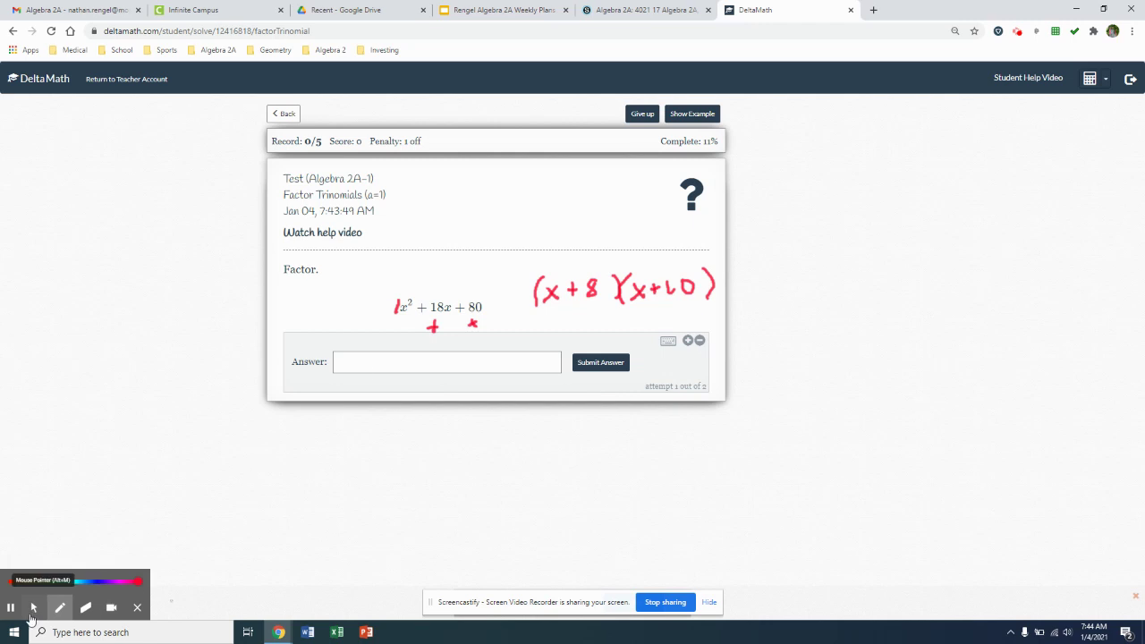
# Enter (x + 8)(x + 10) as the answer and submit it for grading.
pyautogui.click(34, 607)
pyautogui.click(358, 361)
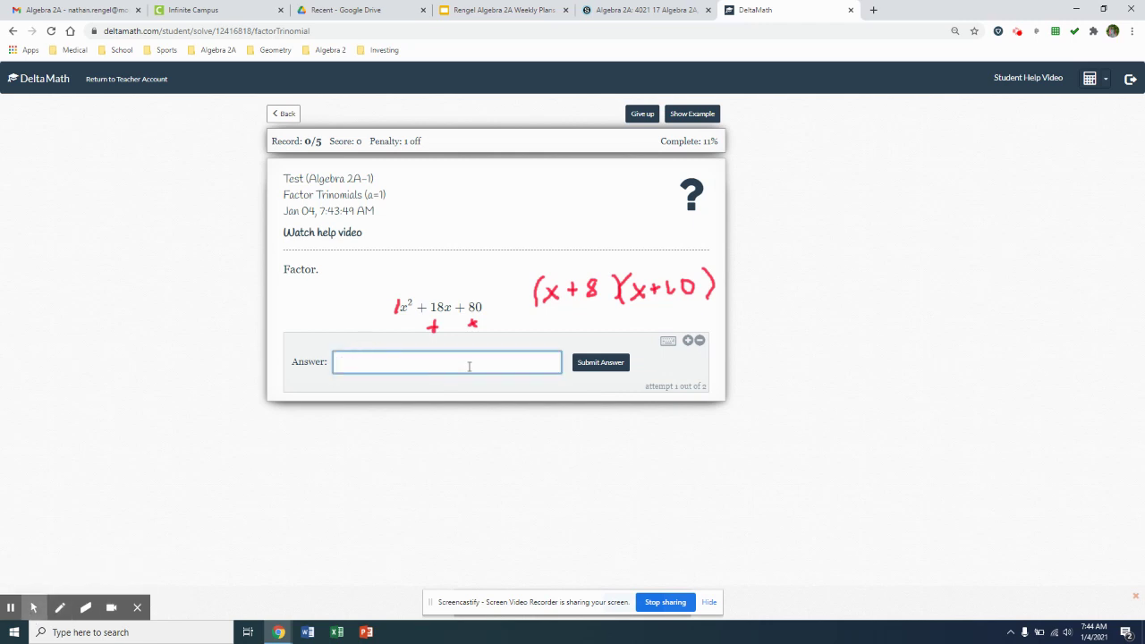
pyautogui.write('(x + 8')
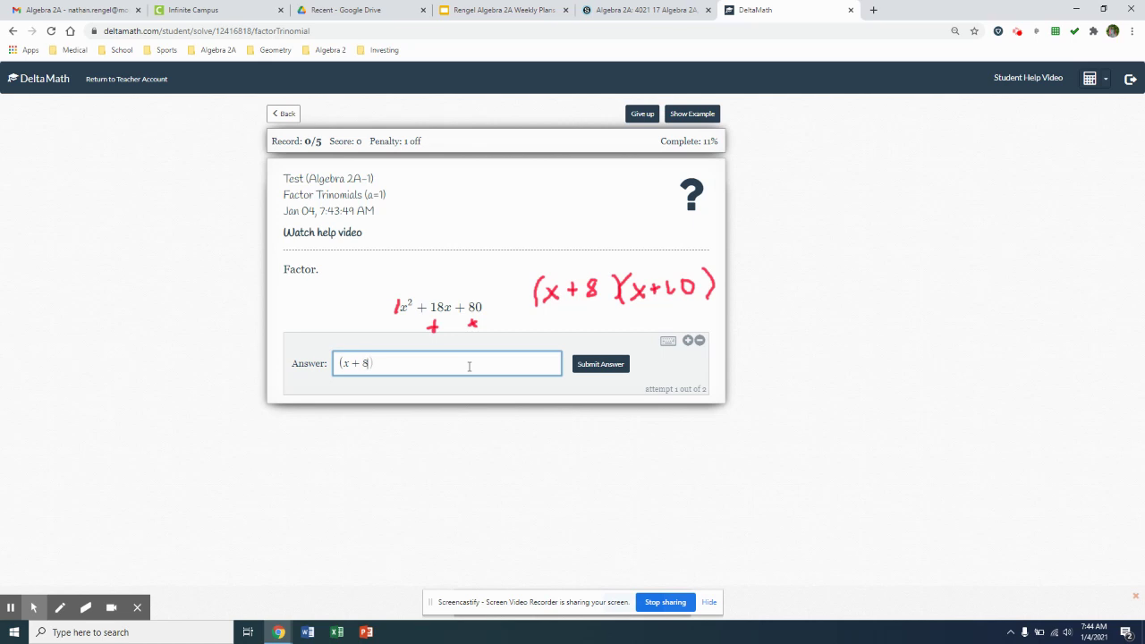
pyautogui.write(')(x + 10')
pyautogui.click(600, 364)
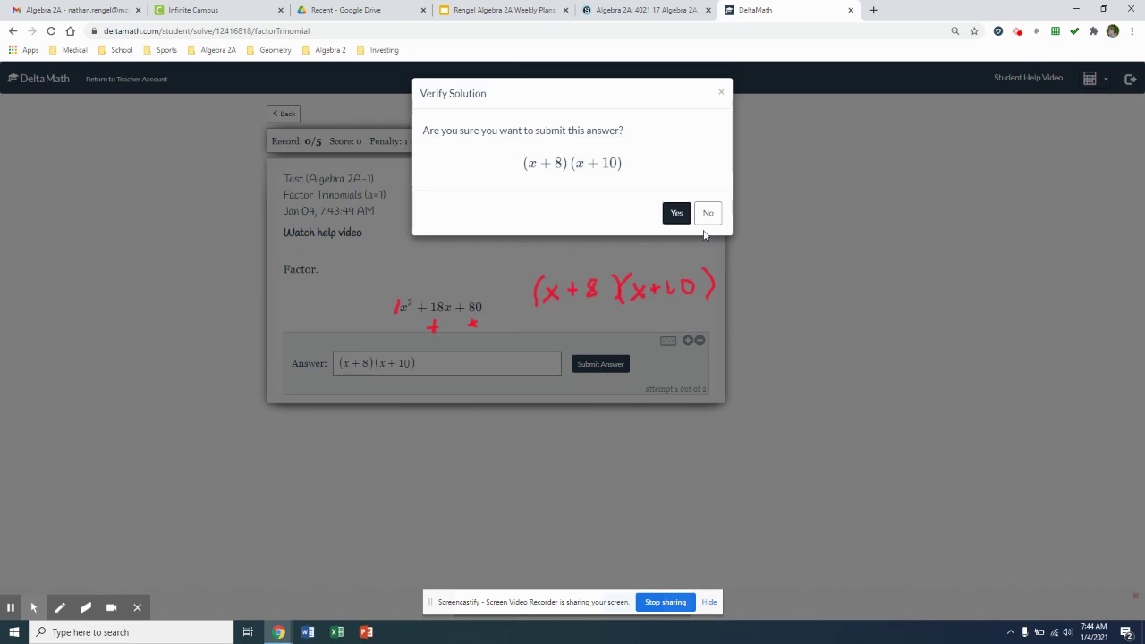
pyautogui.click(676, 213)
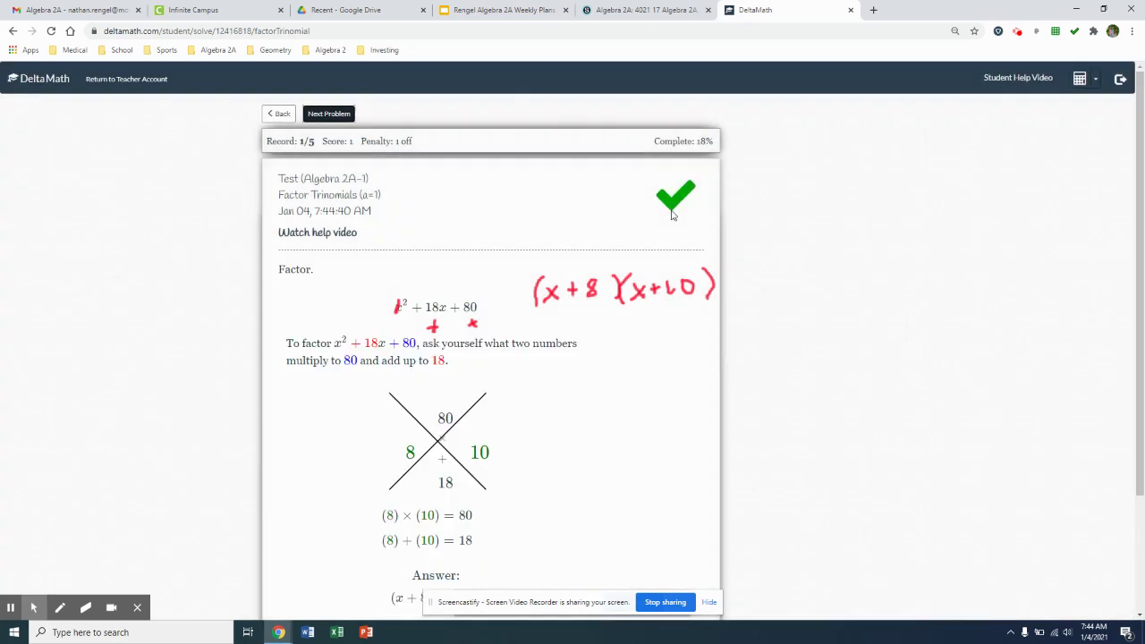
# Review the solution steps, highlighting the sentence about the two numbers, then return to the assignment list.
pyautogui.scroll(-2, 575, 373)
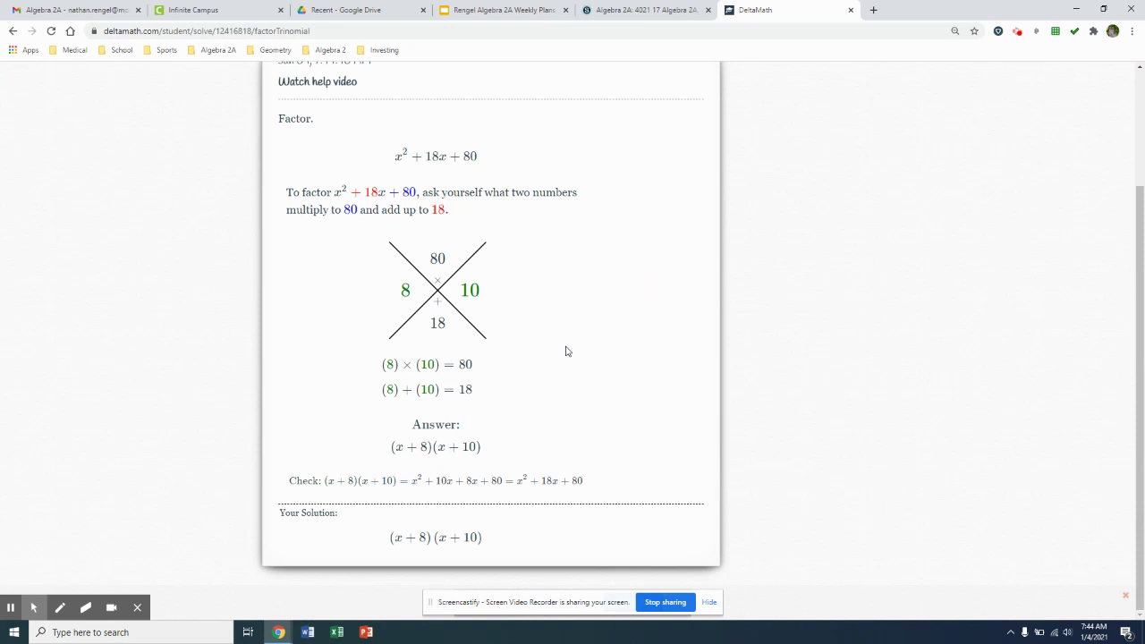
pyautogui.moveTo(456, 215); pyautogui.dragTo(287, 191)
pyautogui.scroll(2, 494, 354)
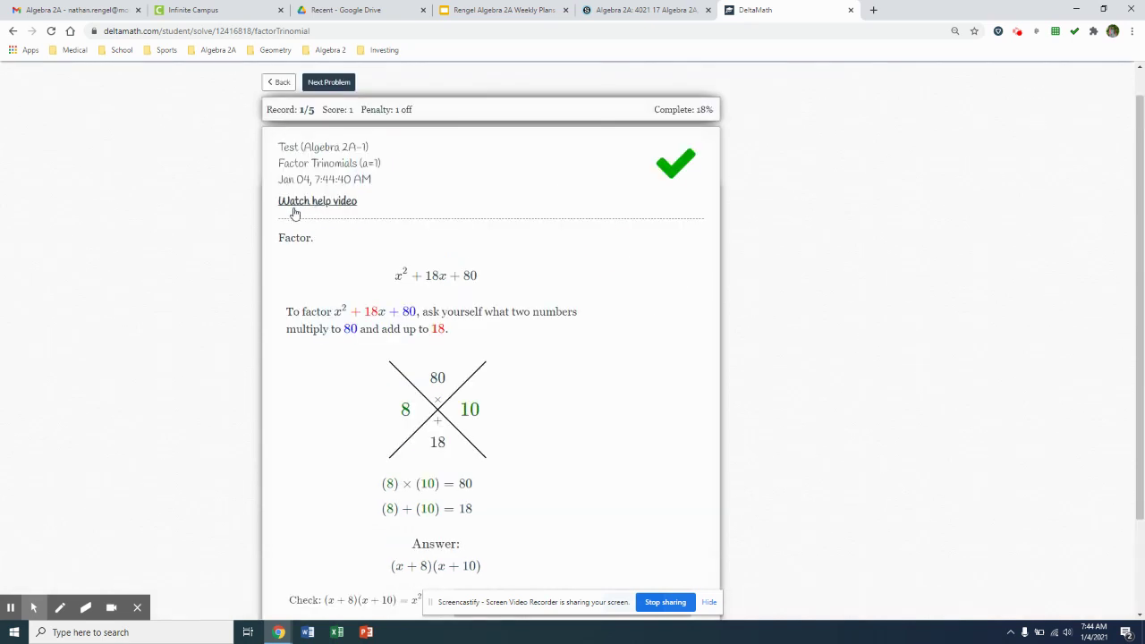
pyautogui.click(280, 82)
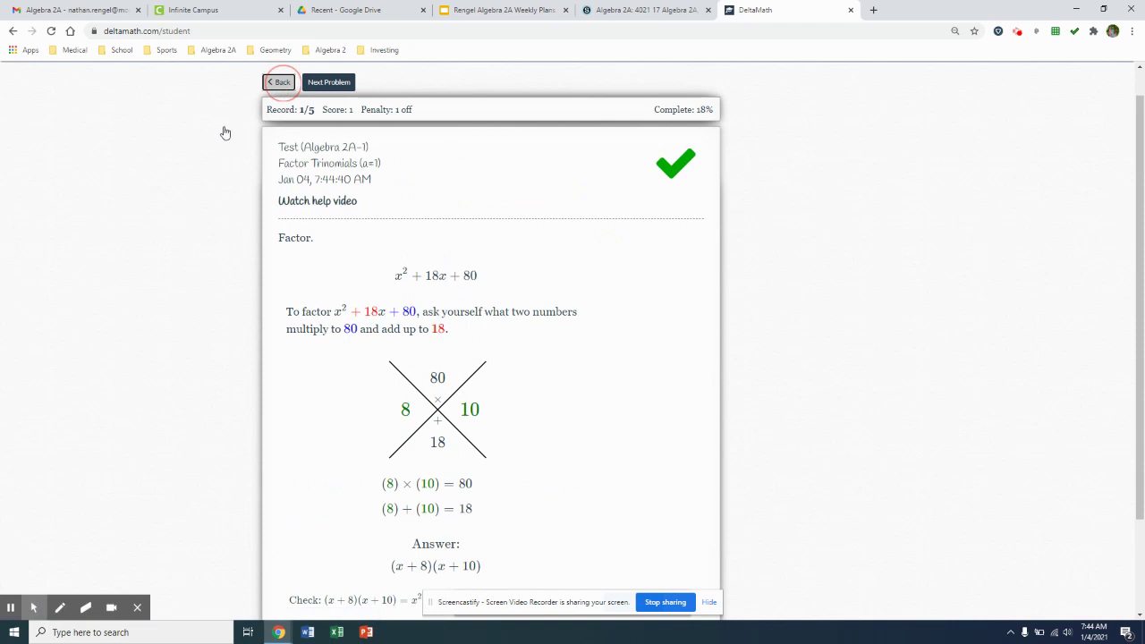
# Open Difference of Perfect Squares x² − 25 and handwrite its square roots and (x + 5)(x − 5) in red.
pyautogui.click(82, 218)
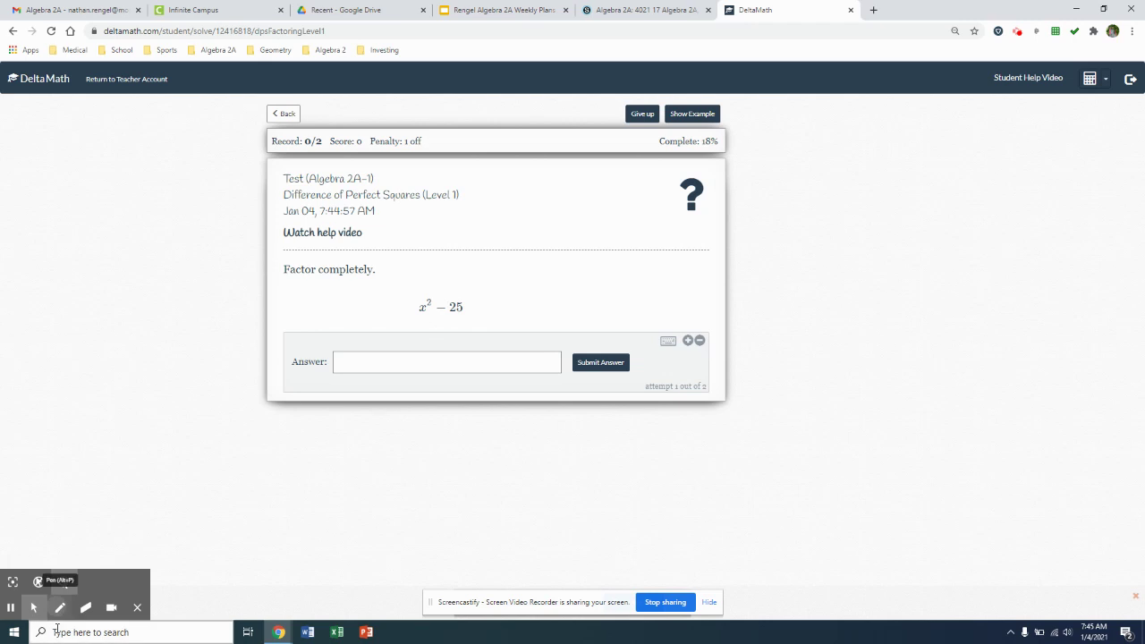
pyautogui.click(60, 607)
pyautogui.moveTo(413, 296)
pyautogui.mouseDown()
pyautogui.moveTo(410, 314)
pyautogui.moveTo(429, 285)
pyautogui.moveTo(439, 288)
pyautogui.moveTo(448, 314)
pyautogui.moveTo(469, 289)
pyautogui.mouseUp()
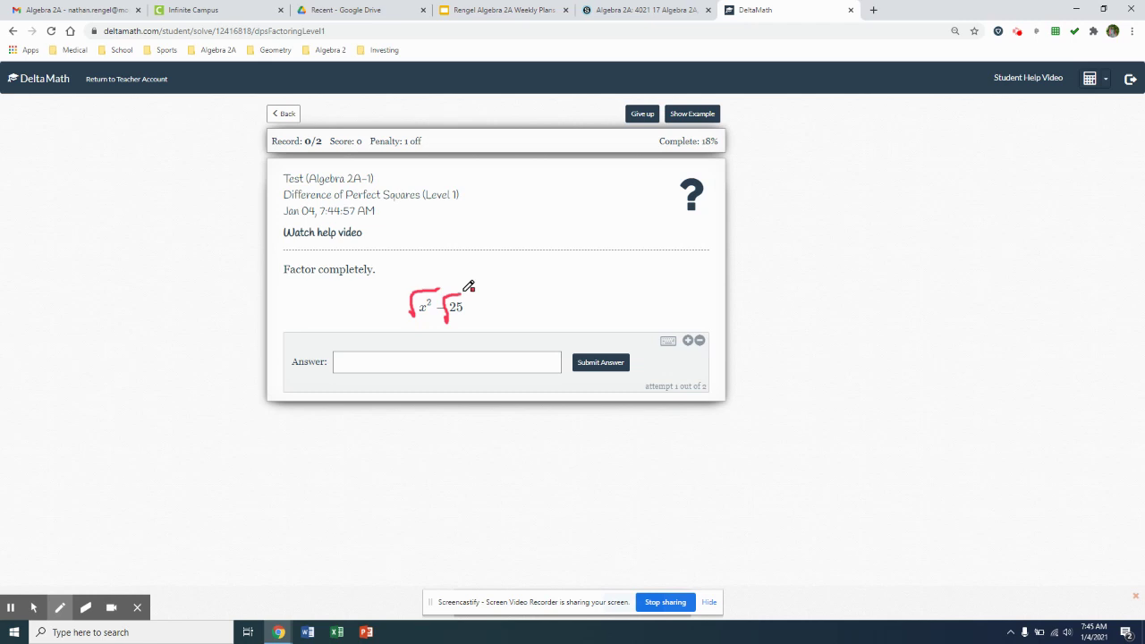
pyautogui.moveTo(418, 262)
pyautogui.mouseDown()
pyautogui.moveTo(430, 275)
pyautogui.moveTo(418, 274)
pyautogui.moveTo(461, 277)
pyautogui.moveTo(472, 260)
pyautogui.moveTo(527, 305)
pyautogui.moveTo(573, 279)
pyautogui.mouseUp()
pyautogui.moveTo(586, 265)
pyautogui.mouseDown()
pyautogui.moveTo(593, 283)
pyautogui.moveTo(581, 288)
pyautogui.mouseUp()
pyautogui.moveTo(587, 264)
pyautogui.mouseDown()
pyautogui.moveTo(612, 268)
pyautogui.moveTo(611, 287)
pyautogui.moveTo(692, 275)
pyautogui.moveTo(680, 282)
pyautogui.mouseUp()
pyautogui.moveTo(685, 263)
pyautogui.mouseDown()
pyautogui.moveTo(695, 261)
pyautogui.moveTo(701, 286)
pyautogui.mouseUp()
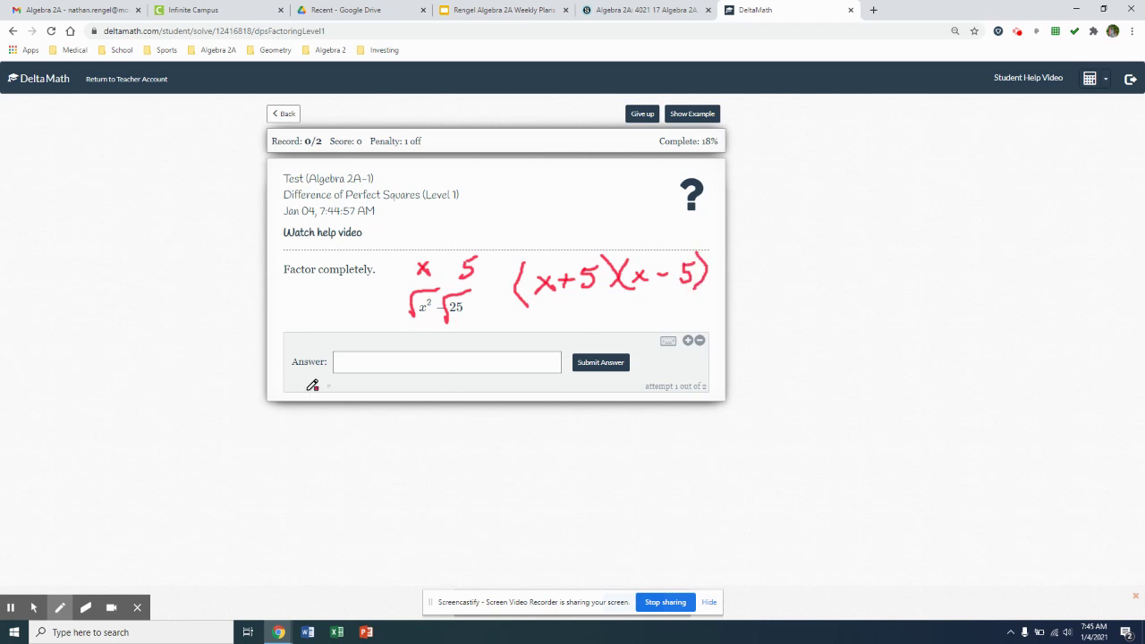
# Answer x² − 25 with (x + 5)(x − 5), fixing a typo, and submit it for grading.
pyautogui.click(33, 607)
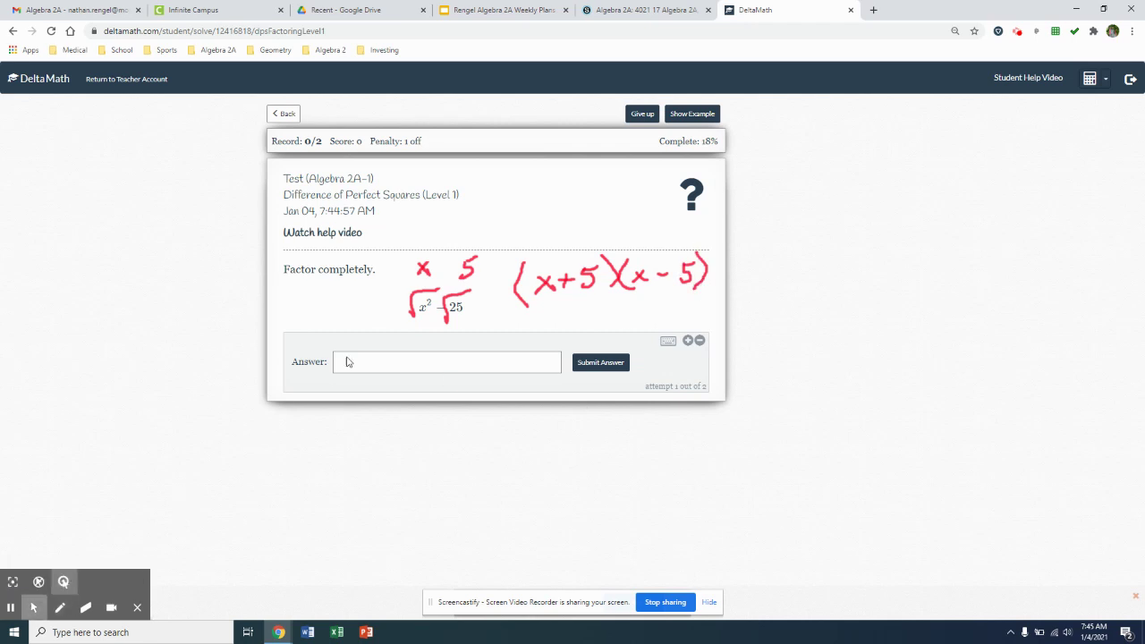
pyautogui.click(347, 361)
pyautogui.write('(x + 5)(x − %5')
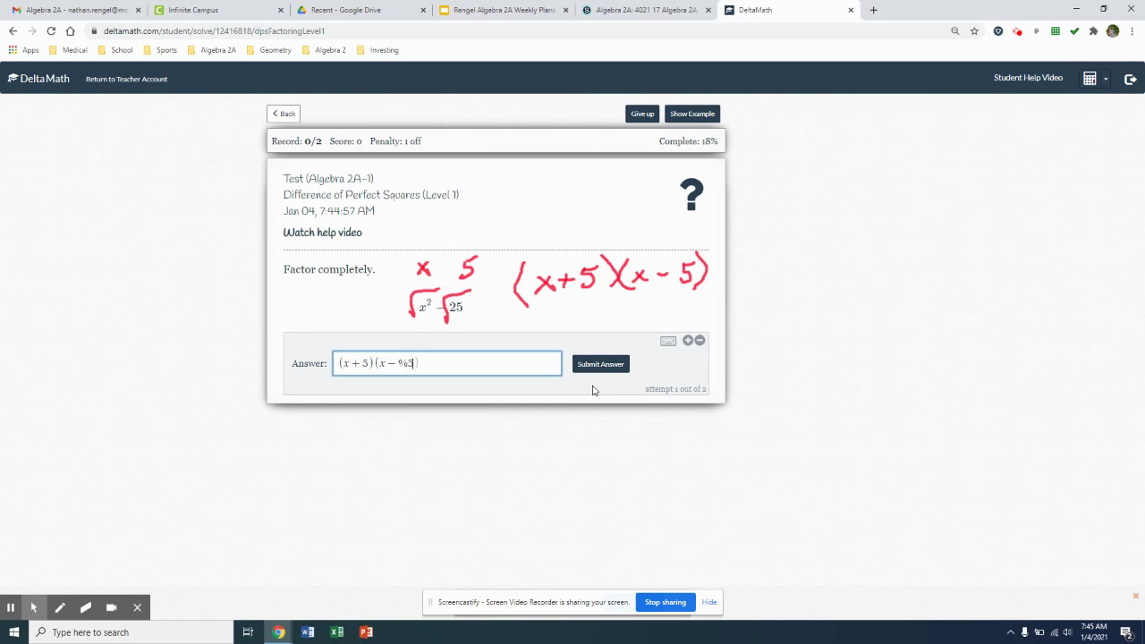
pyautogui.press('BackSpace')
pyautogui.press('BackSpace')
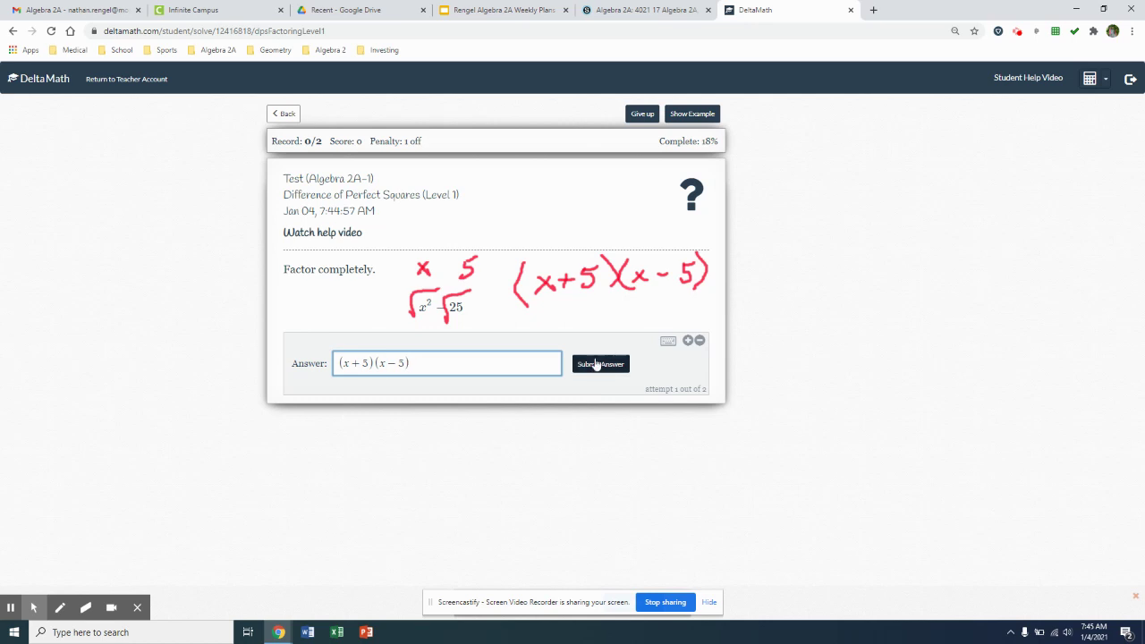
pyautogui.click(596, 363)
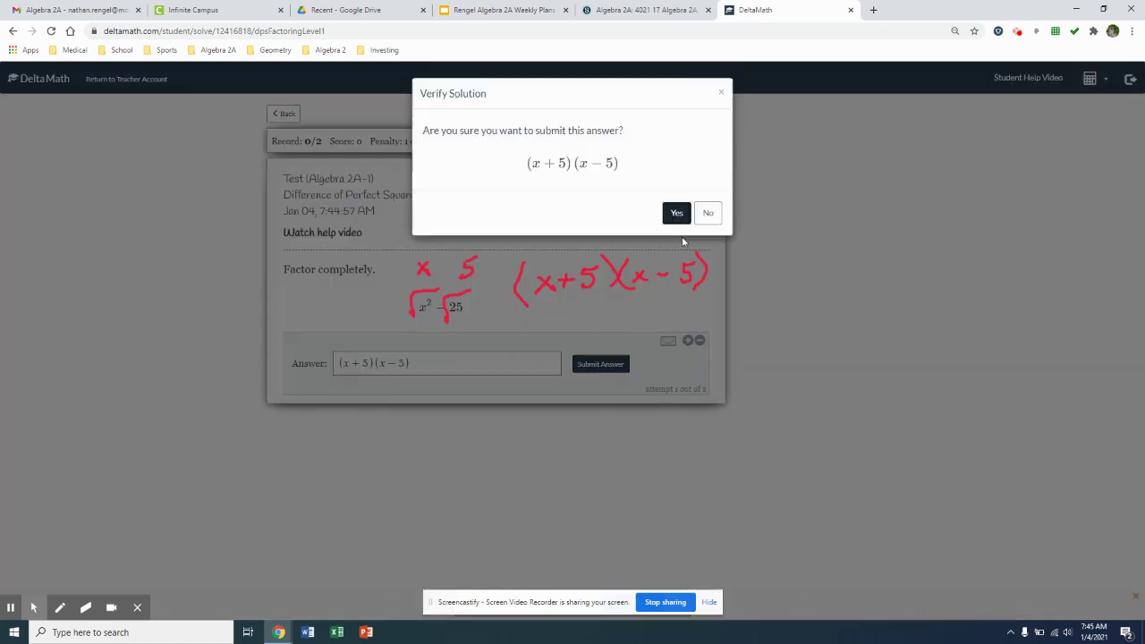
pyautogui.click(676, 213)
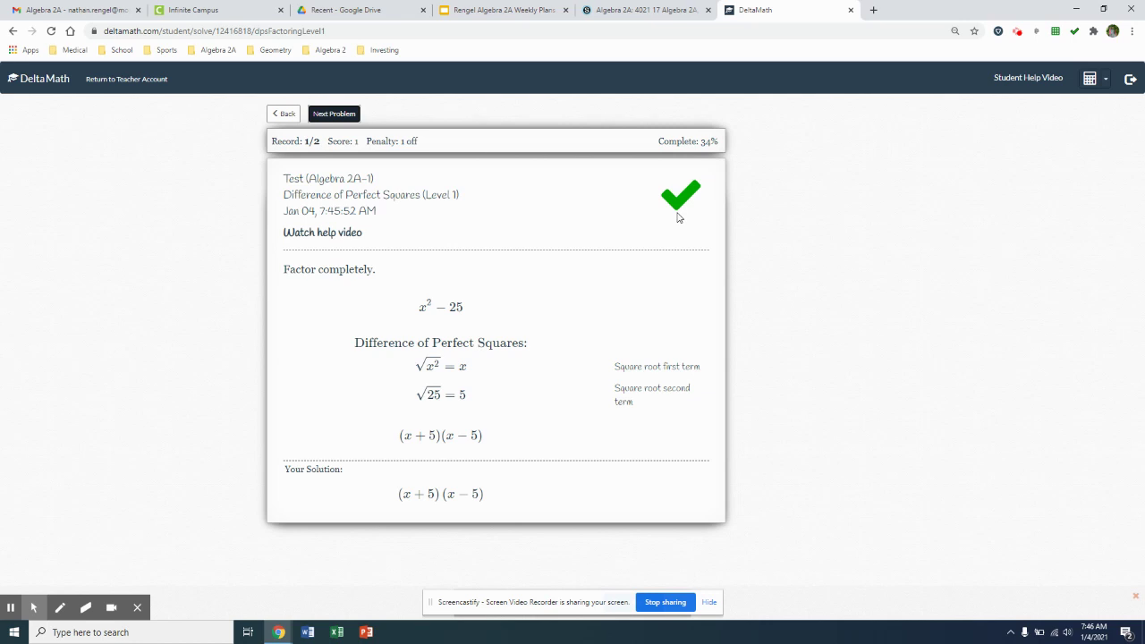
pyautogui.click(1017, 31)
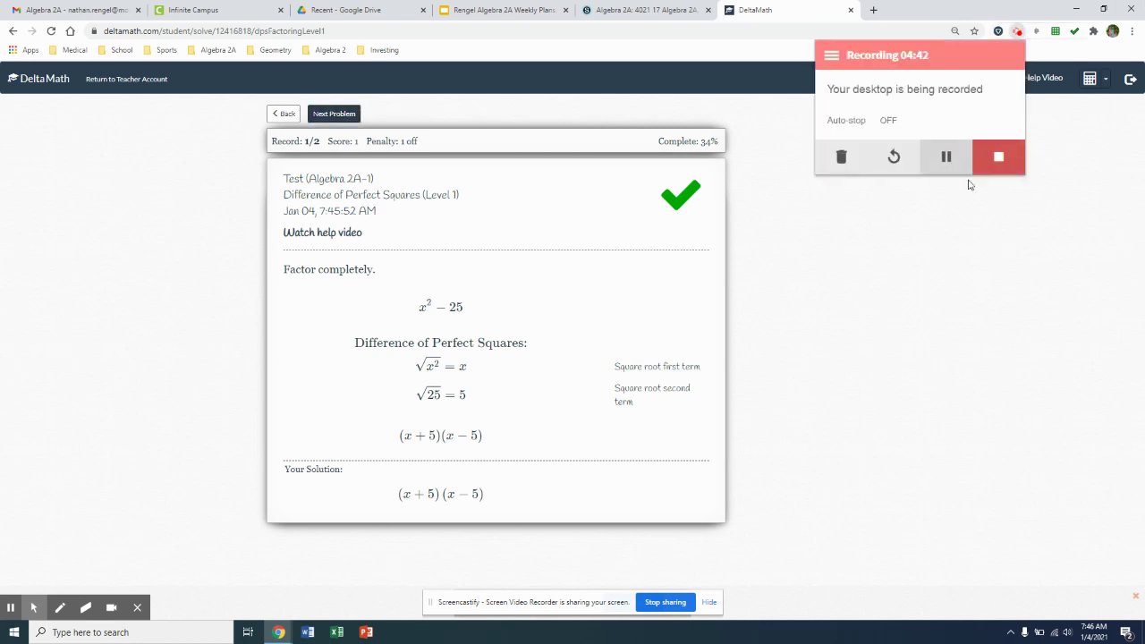